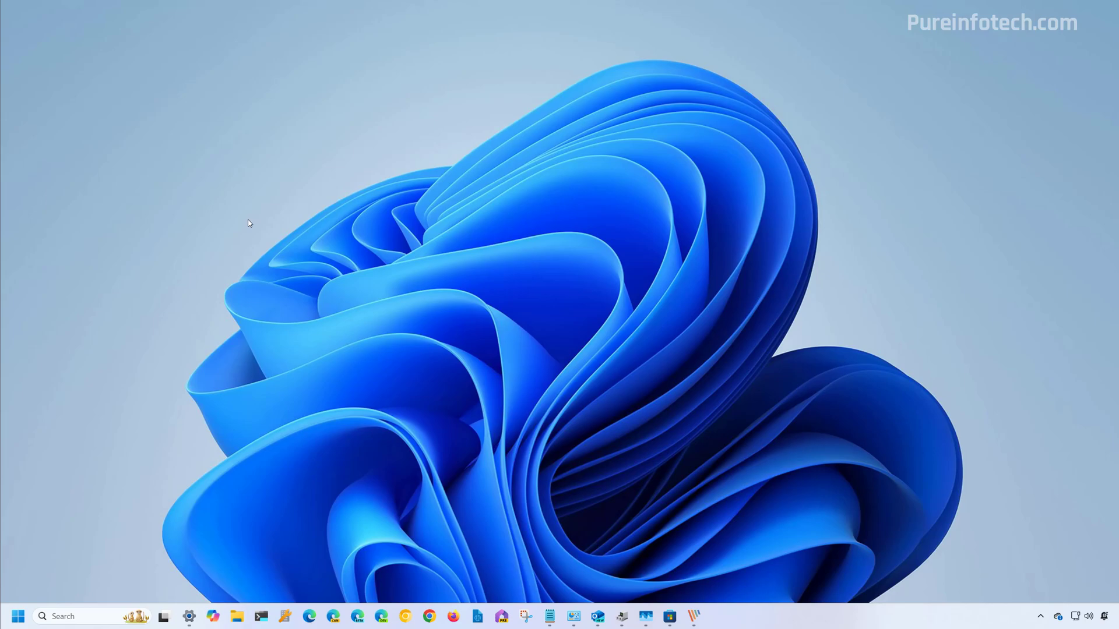
# Launch Microsoft Edge by searching 'edge' from the Start menu
pyautogui.press('super')
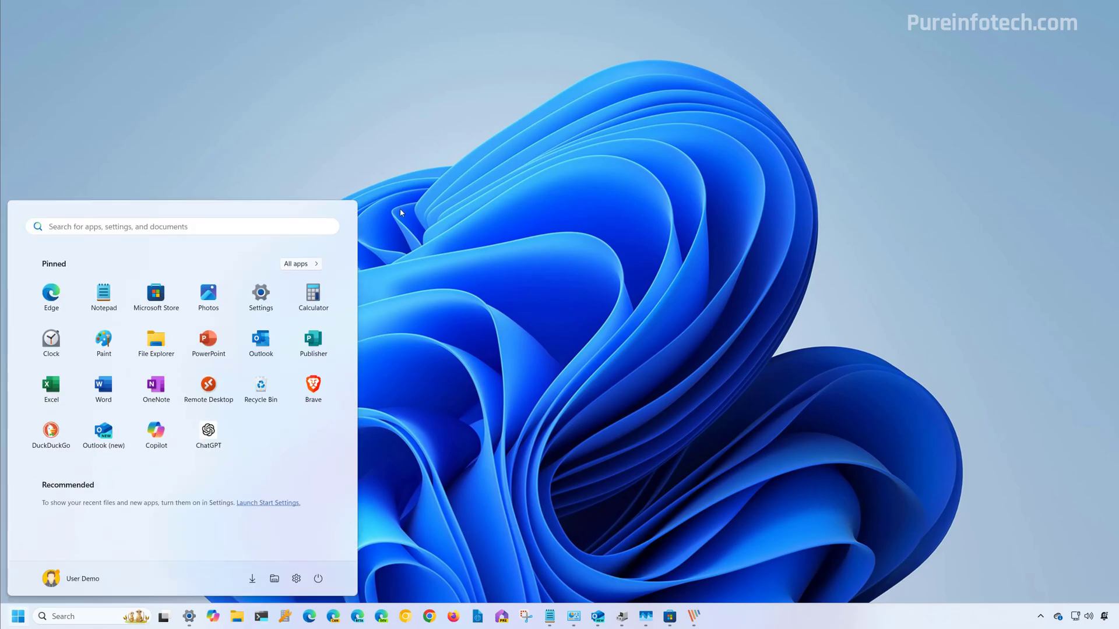
pyautogui.write('edge')
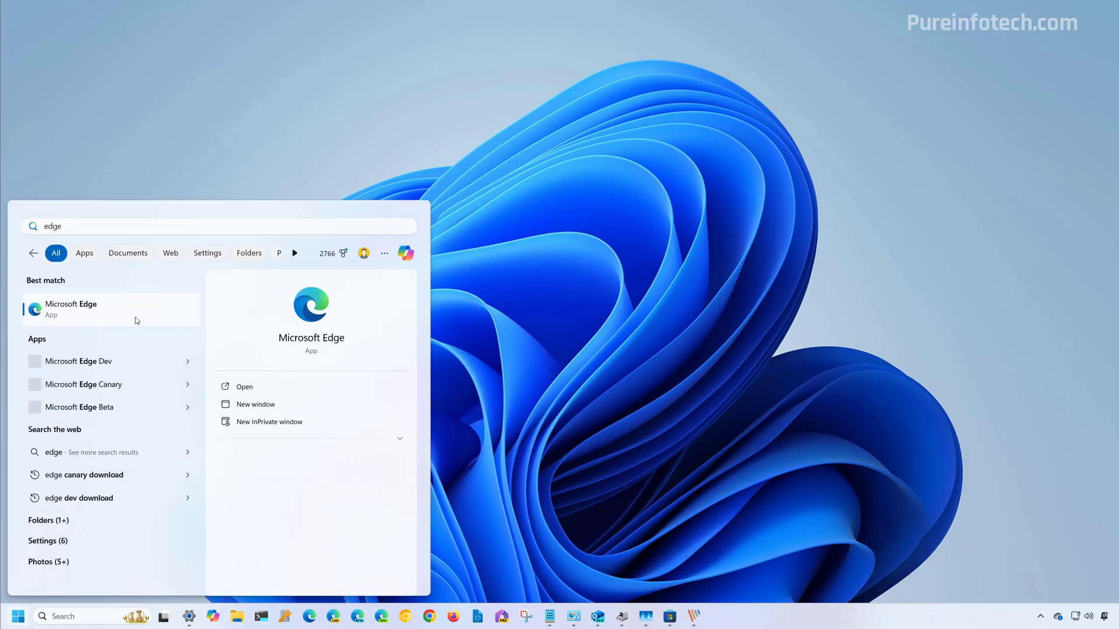
pyautogui.press('Return')
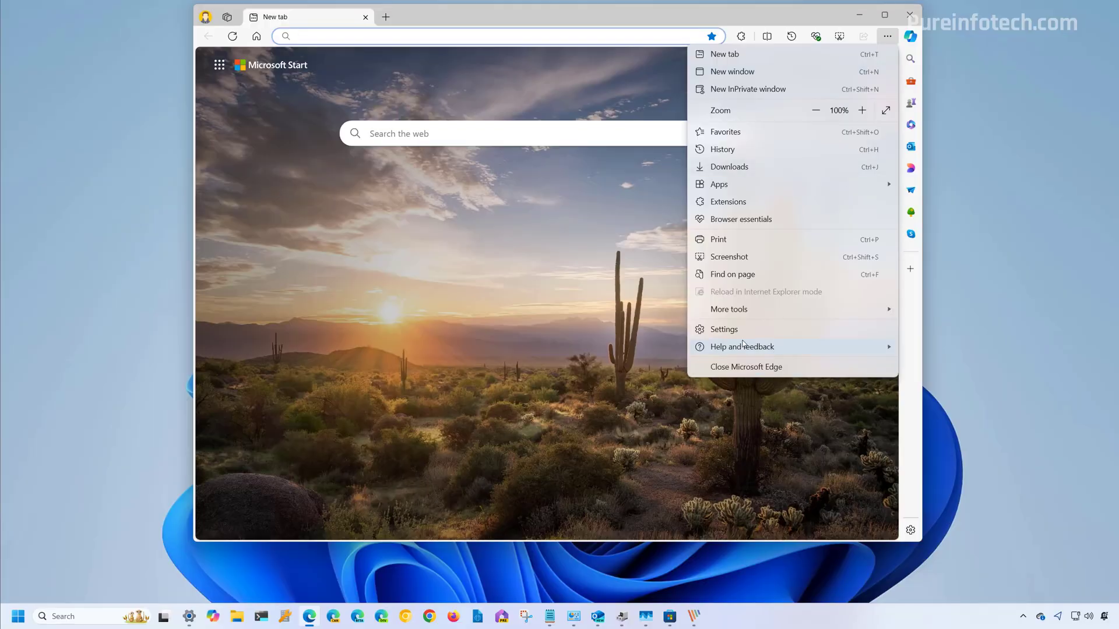
# Restore Edge settings to their default values from Settings > Reset settings
pyautogui.click(735, 331)
pyautogui.click(267, 350)
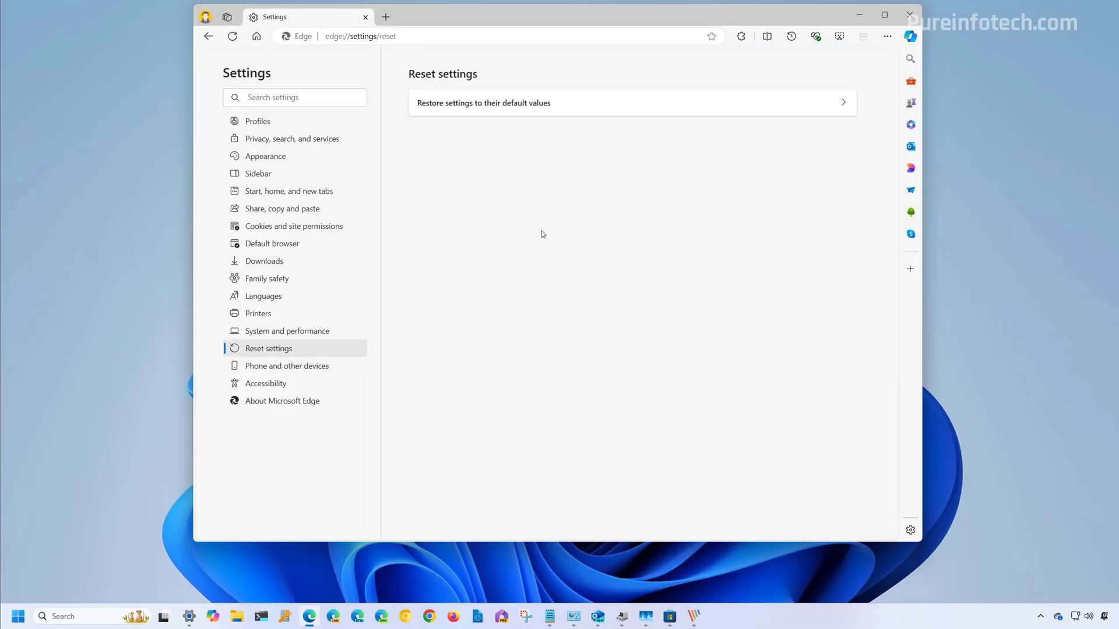
pyautogui.click(504, 105)
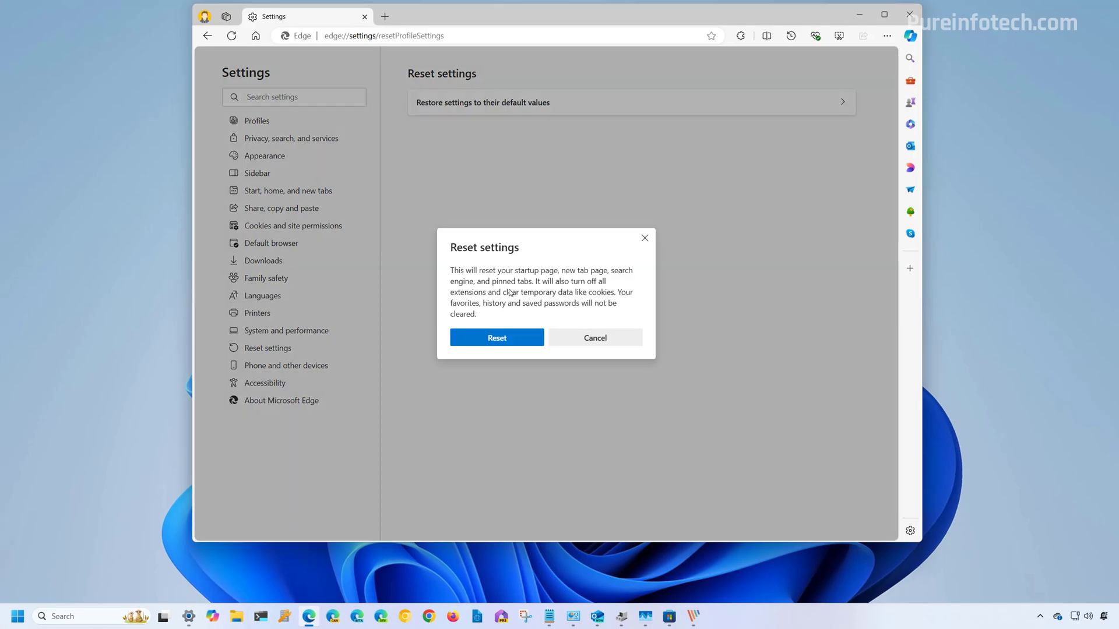
pyautogui.click(497, 340)
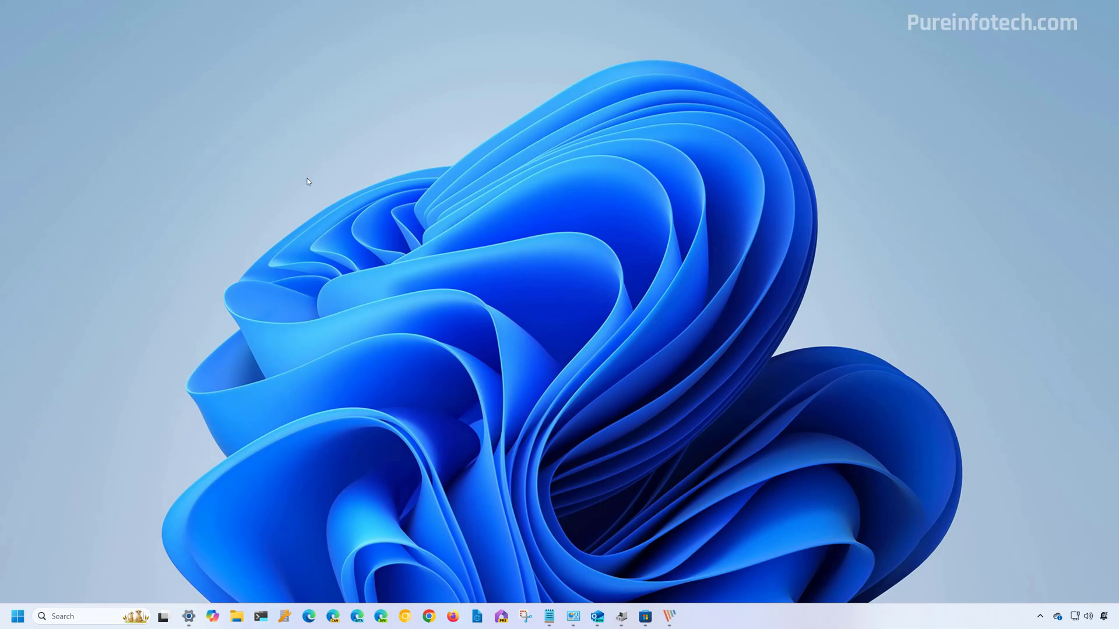
# Bring up the Start menu to search for File Explorer
pyautogui.press('super')
# Open File Explorer and go to the user's profile folder under C:\Users
pyautogui.write('file')
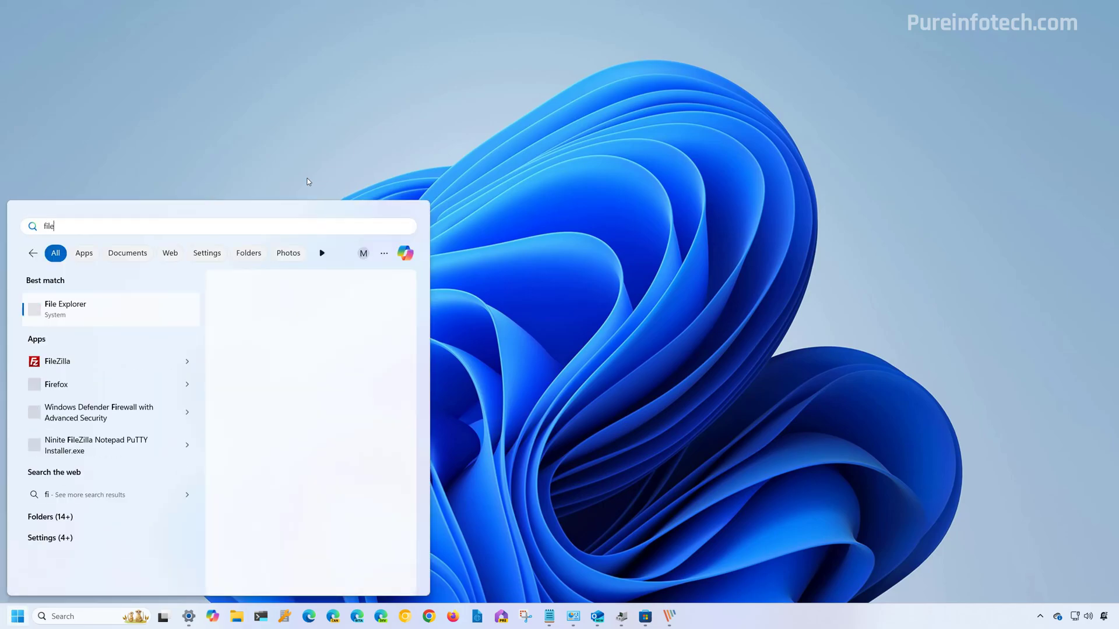
pyautogui.click(129, 310)
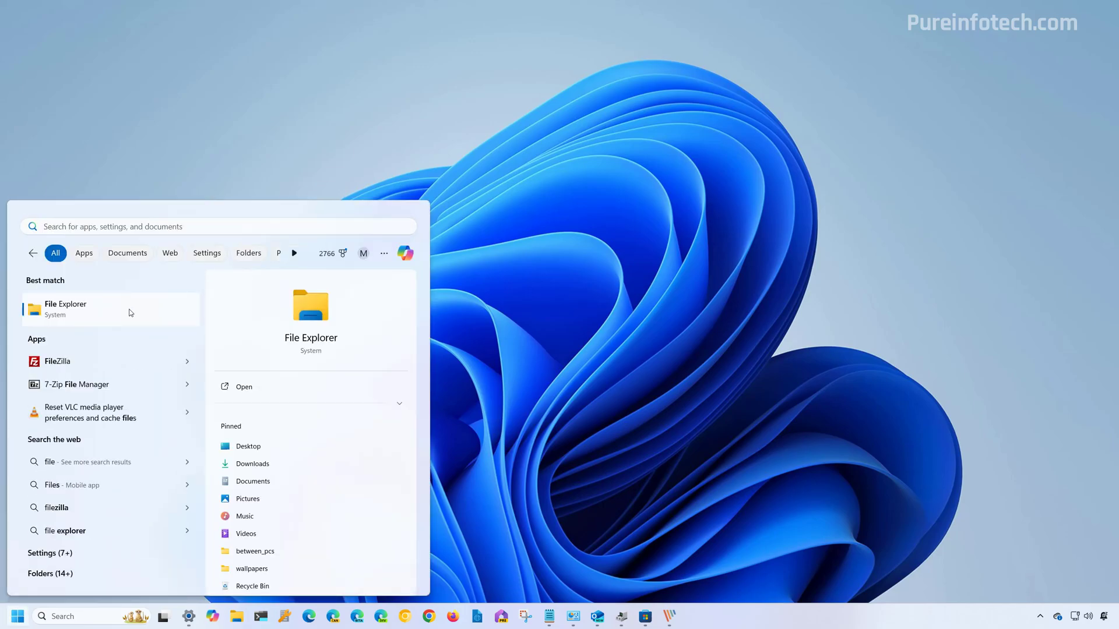
pyautogui.doubleClick(393, 242)
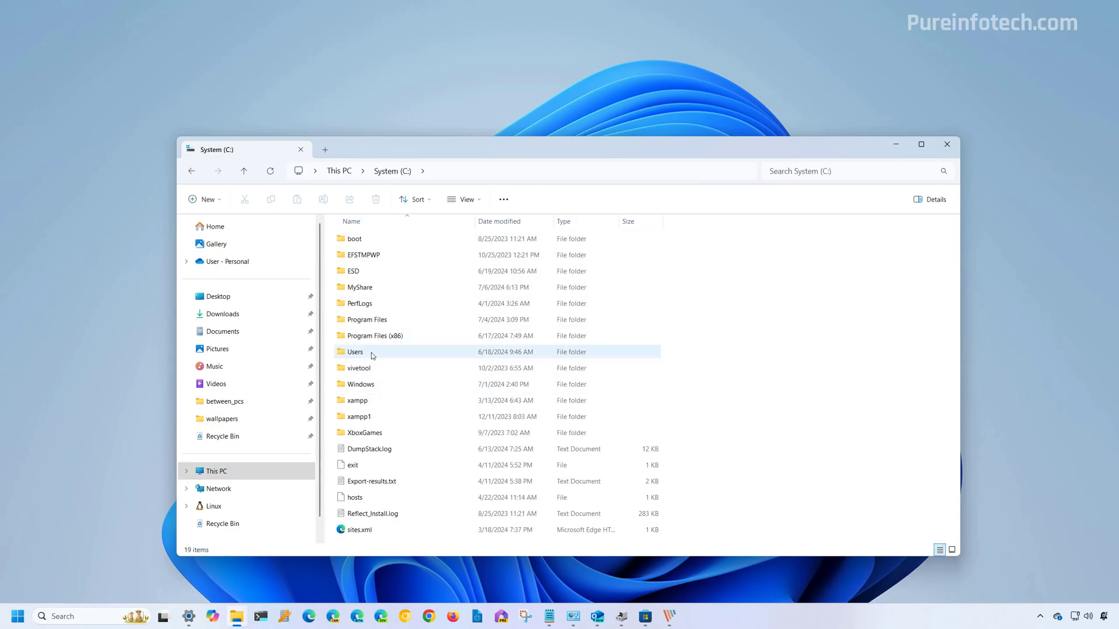
pyautogui.doubleClick(371, 353)
pyautogui.click(365, 262)
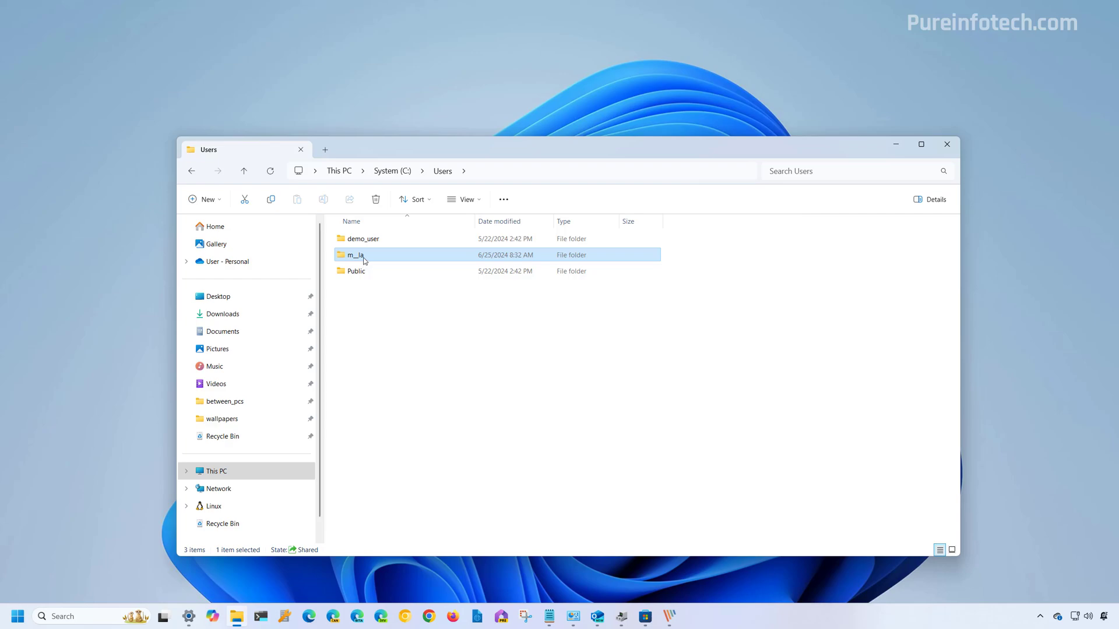
pyautogui.doubleClick(363, 260)
# Turn on View > Show > Hidden items in File Explorer
pyautogui.click(477, 204)
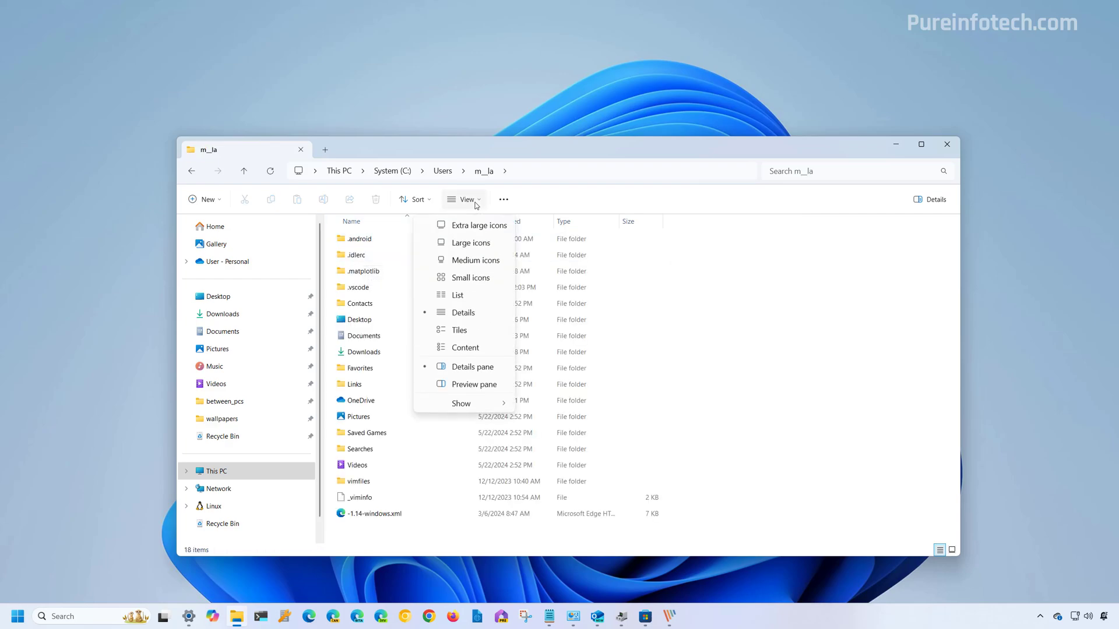
pyautogui.moveTo(478, 403)
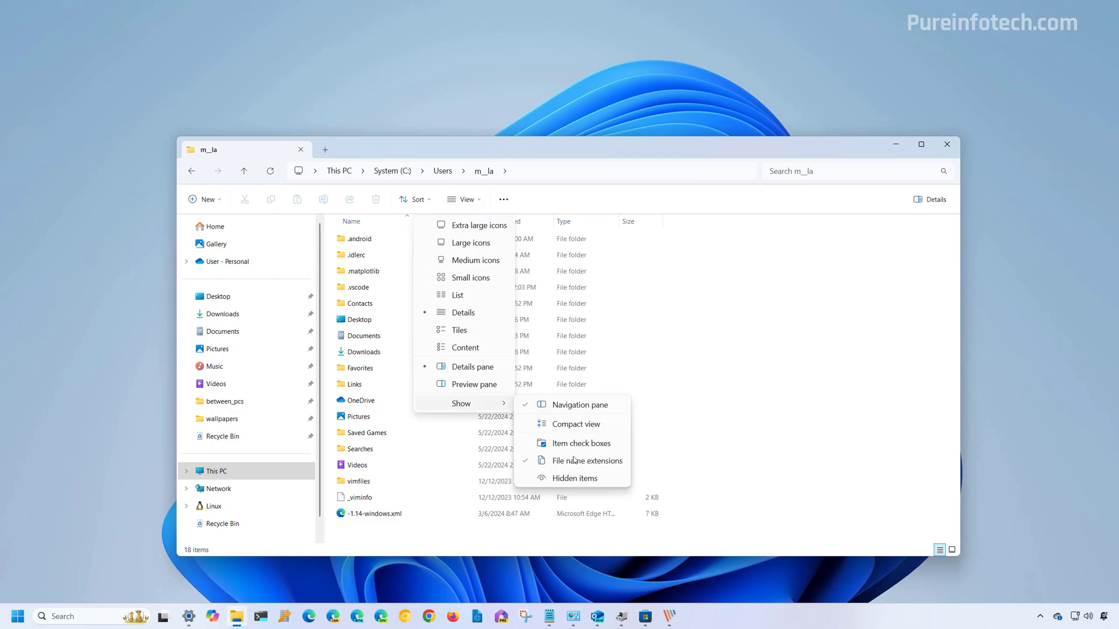
pyautogui.click(565, 482)
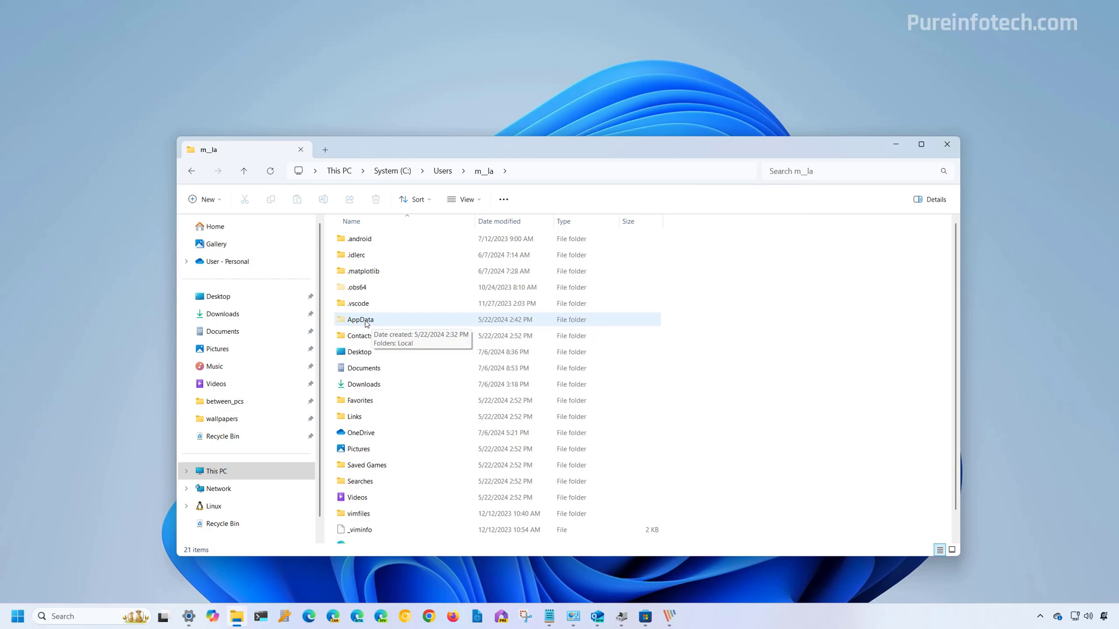
# Open AppData\Local\Microsoft and locate the Edge folder
pyautogui.doubleClick(366, 324)
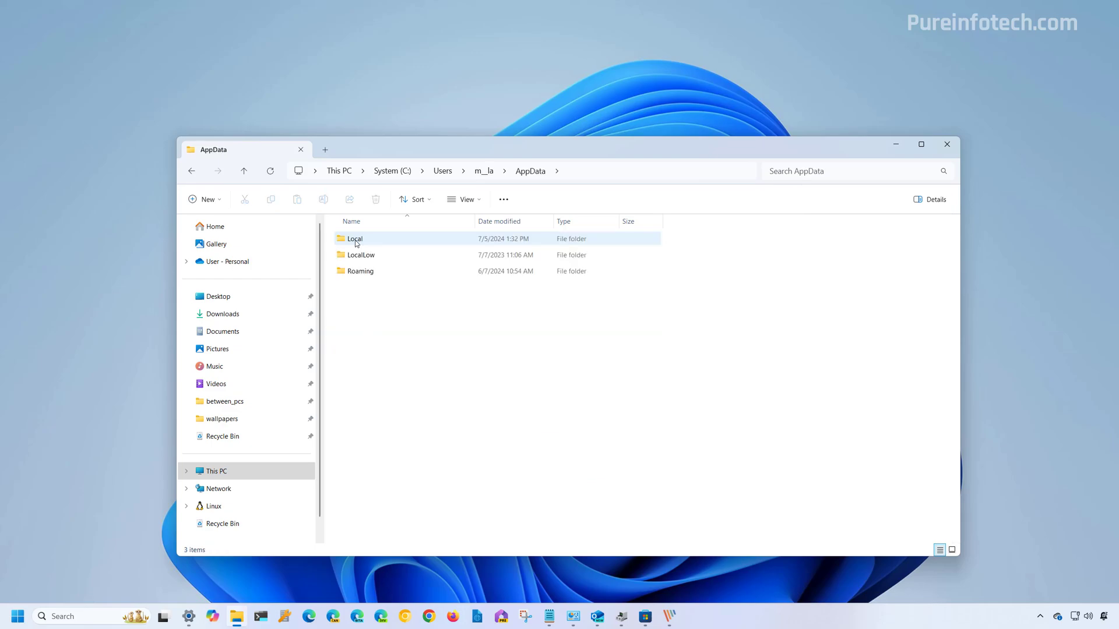
pyautogui.doubleClick(356, 243)
pyautogui.write('m')
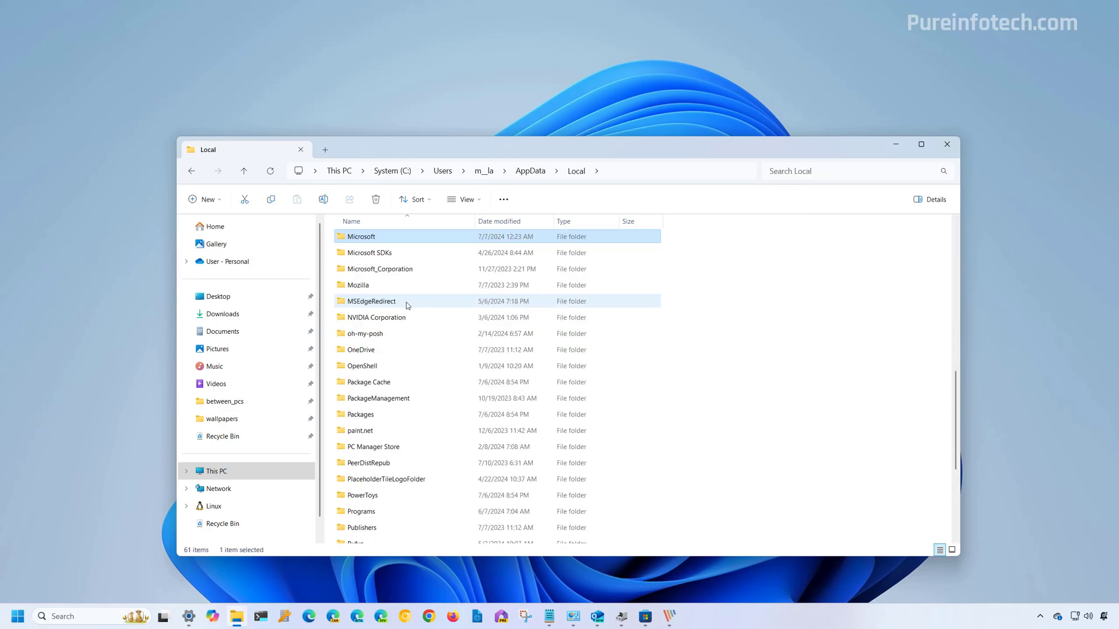
pyautogui.doubleClick(368, 240)
pyautogui.click(392, 337)
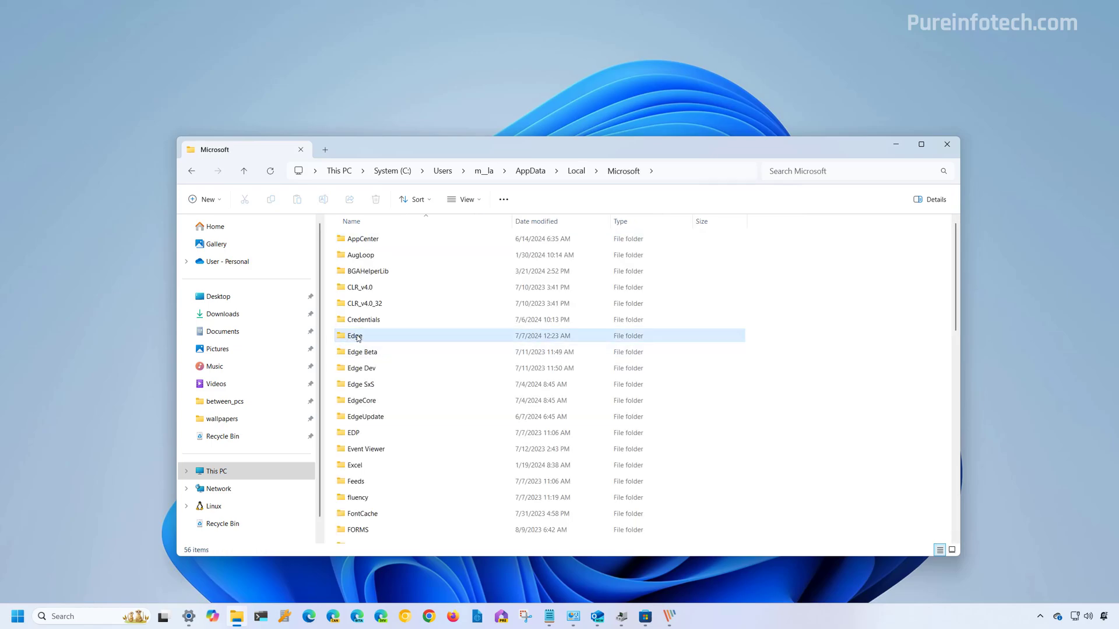
pyautogui.rightClick(392, 337)
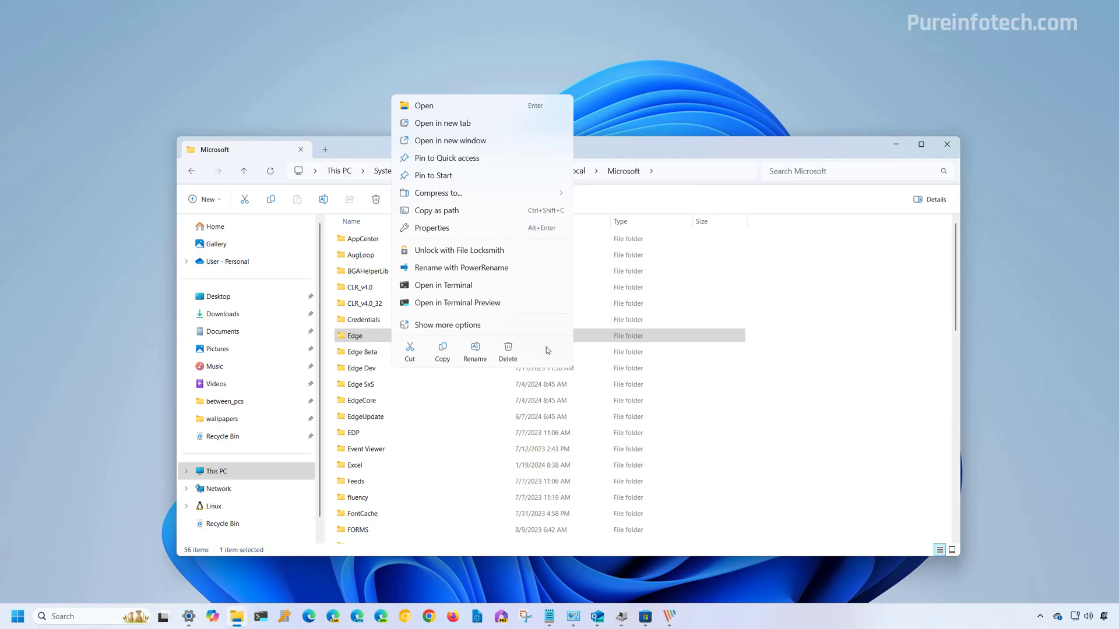
pyautogui.click(782, 306)
# End the 'microsoft edge' background process in Task Manager
pyautogui.rightClick(726, 615)
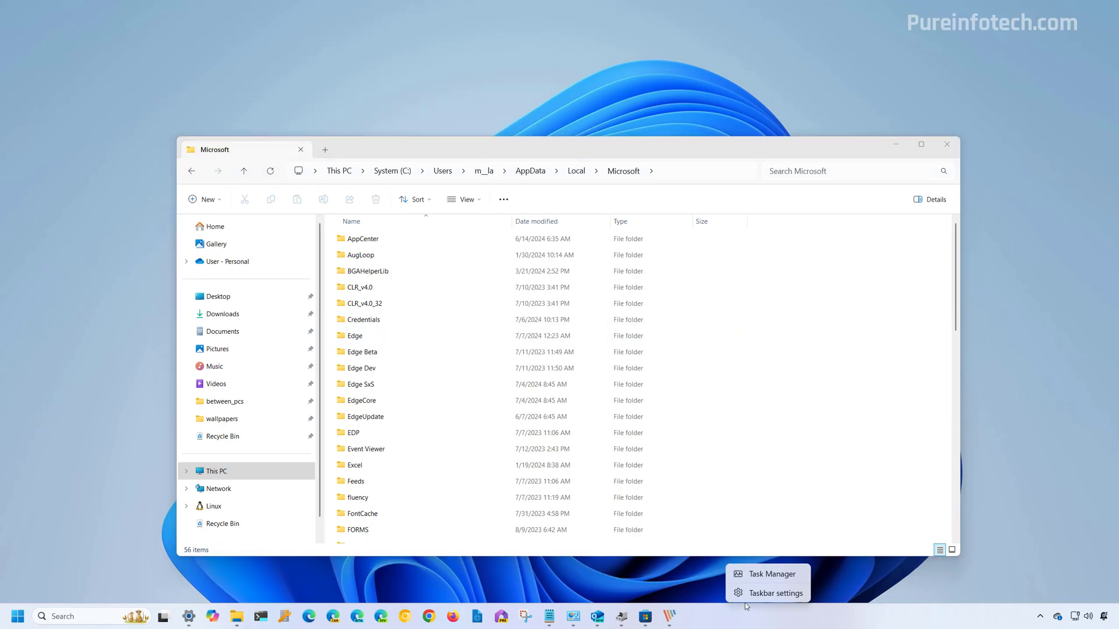
pyautogui.click(762, 576)
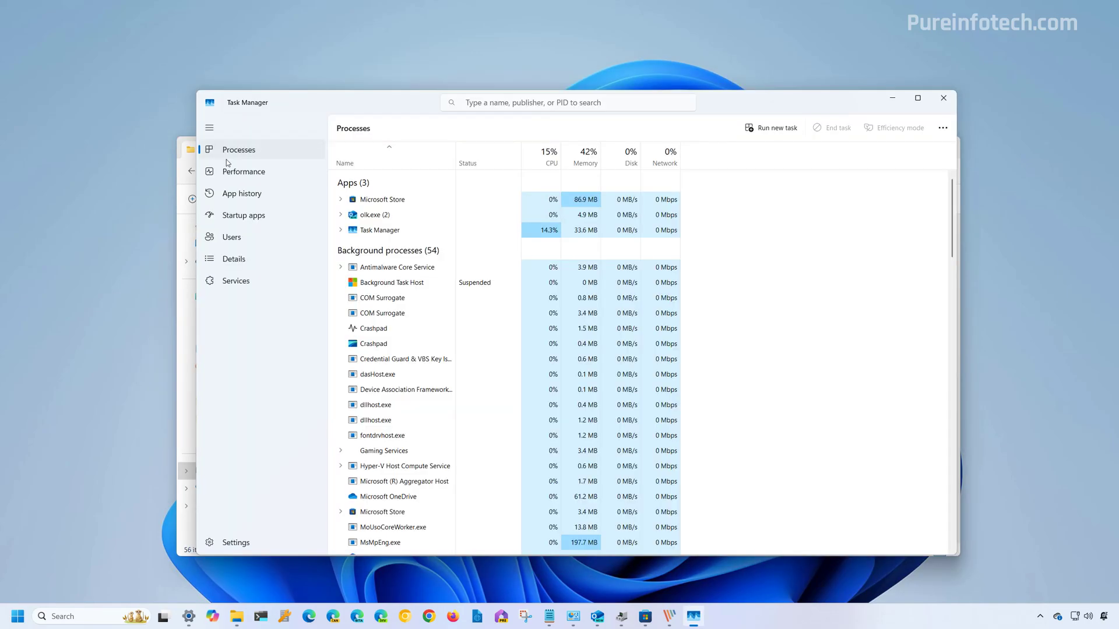
pyautogui.click(498, 105)
pyautogui.write('microsoft edge')
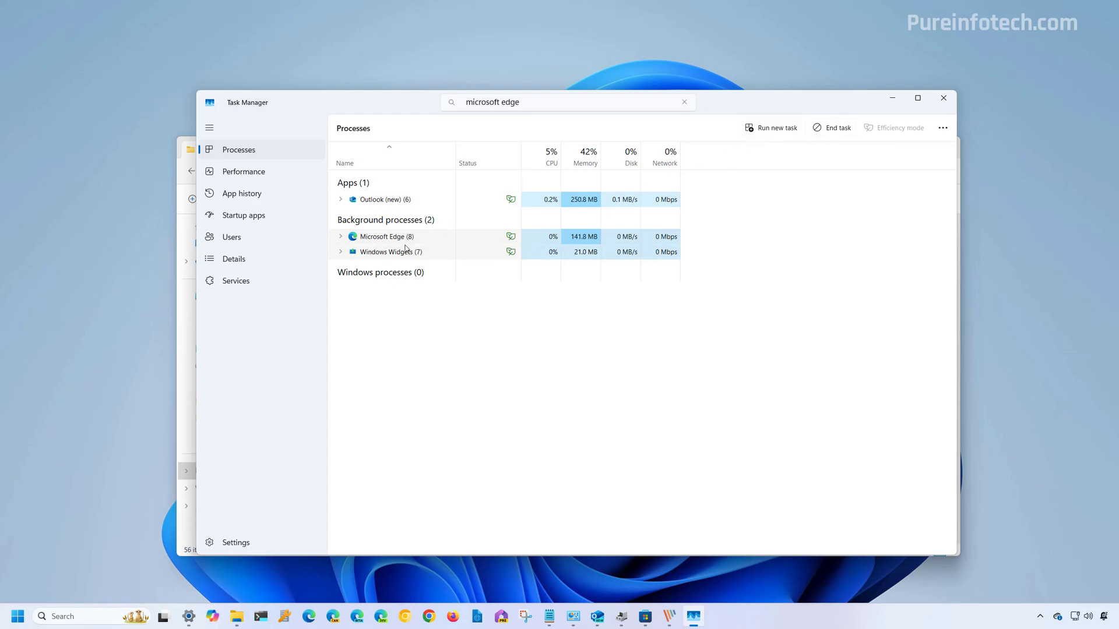
pyautogui.click(836, 132)
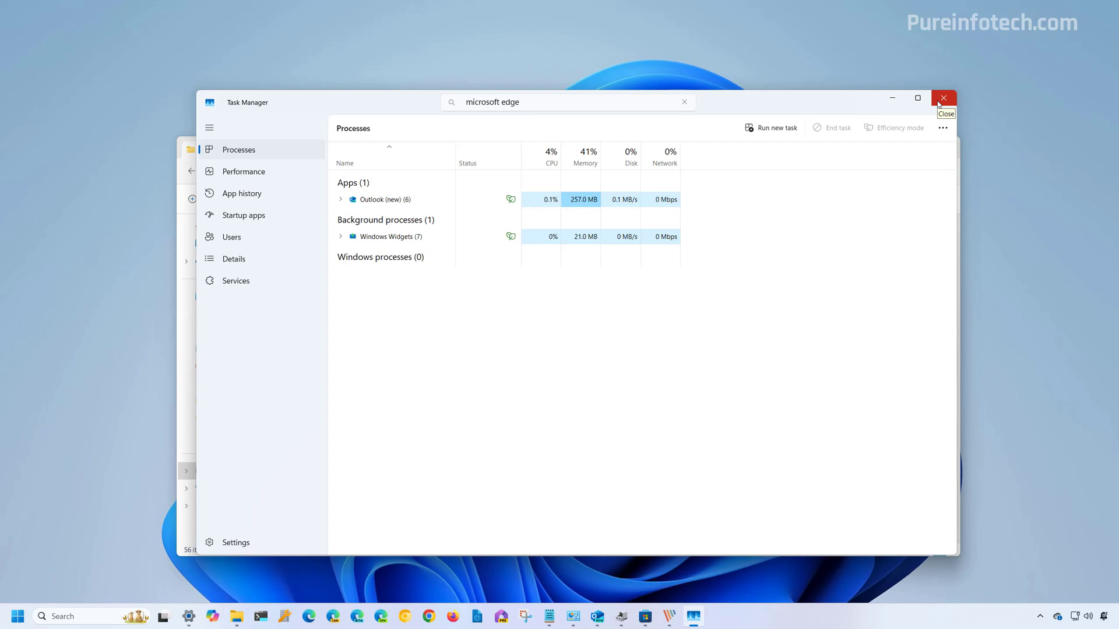
# Close Task Manager, delete the Edge folder from AppData\Local\Microsoft, then close File Explorer
pyautogui.click(940, 101)
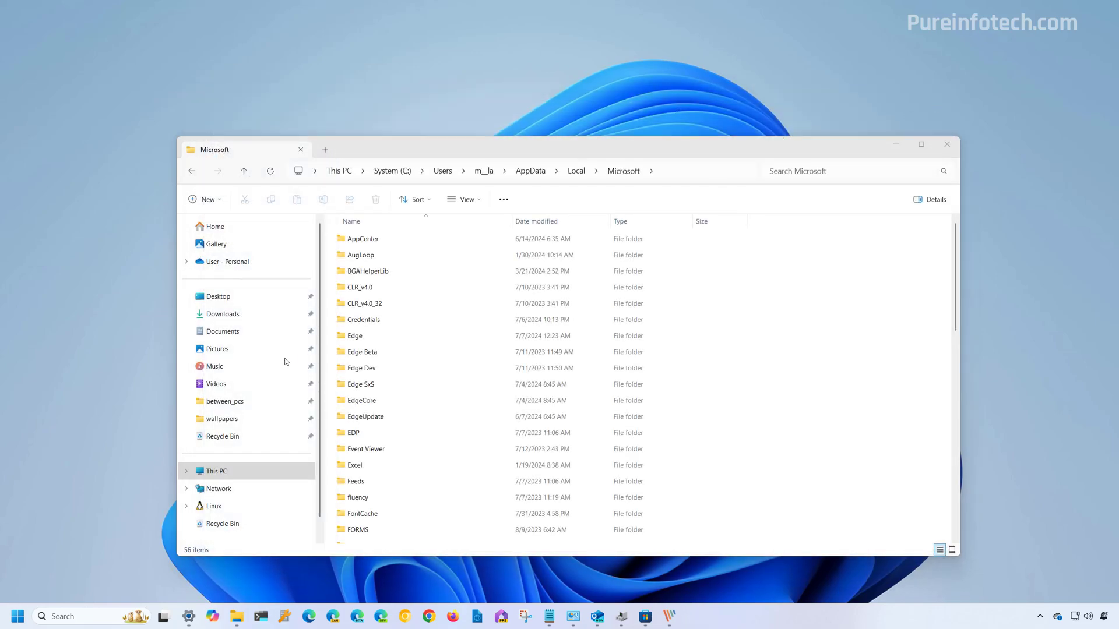
pyautogui.click(380, 335)
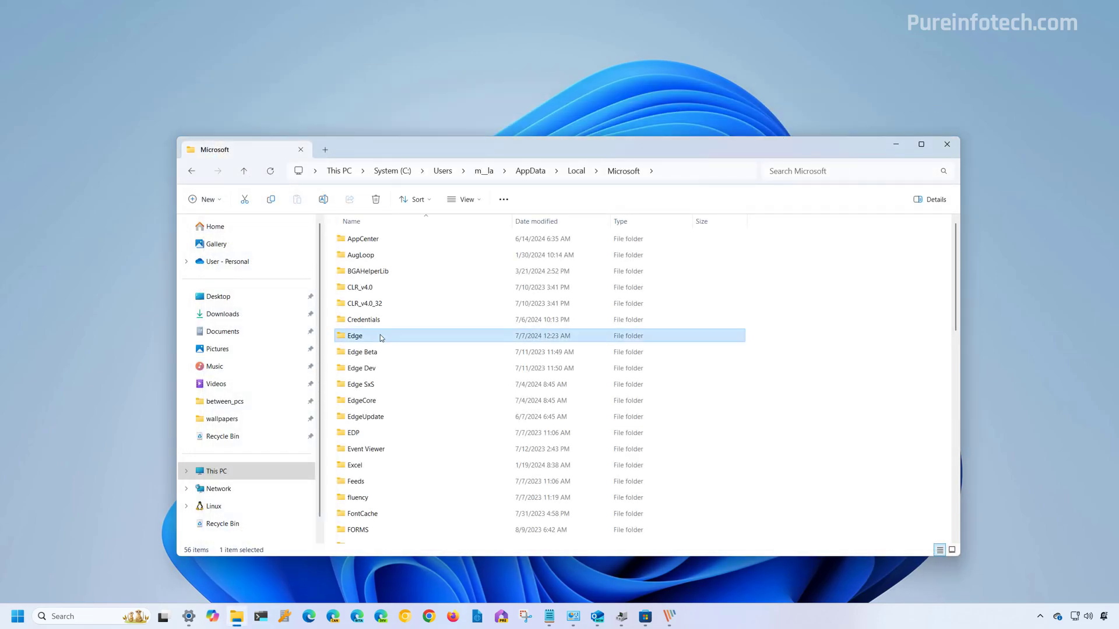
pyautogui.rightClick(381, 338)
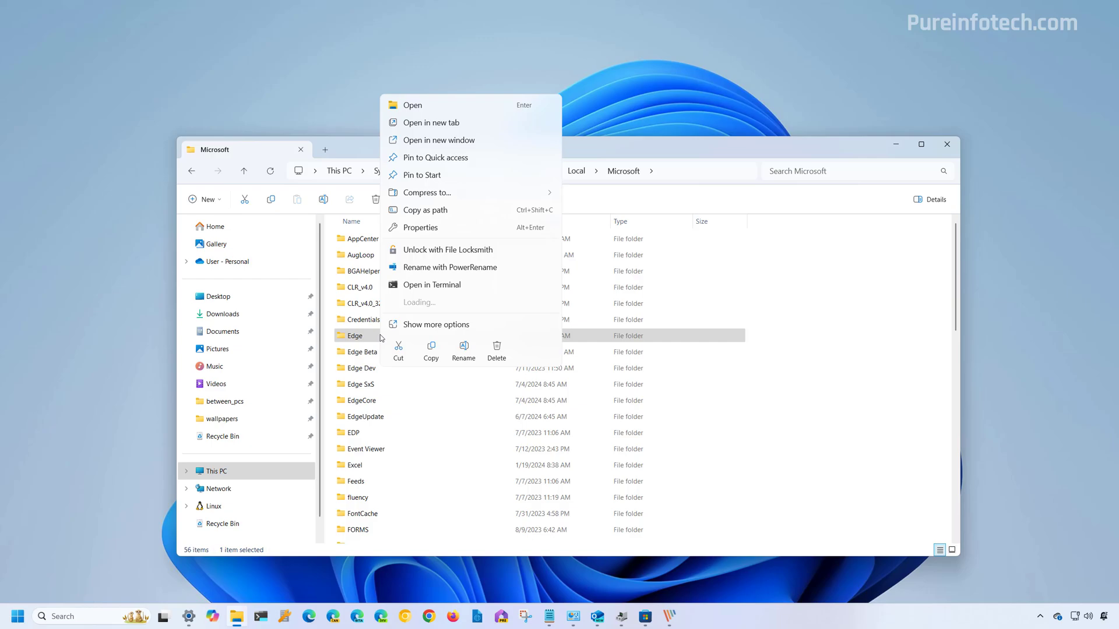
pyautogui.click(496, 351)
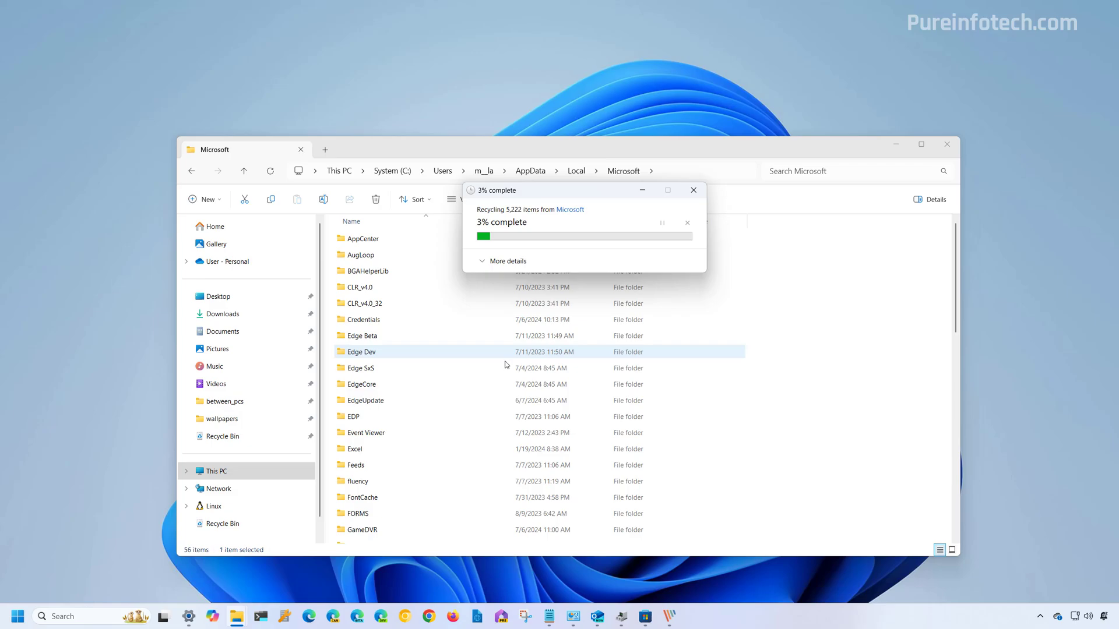
pyautogui.click(950, 144)
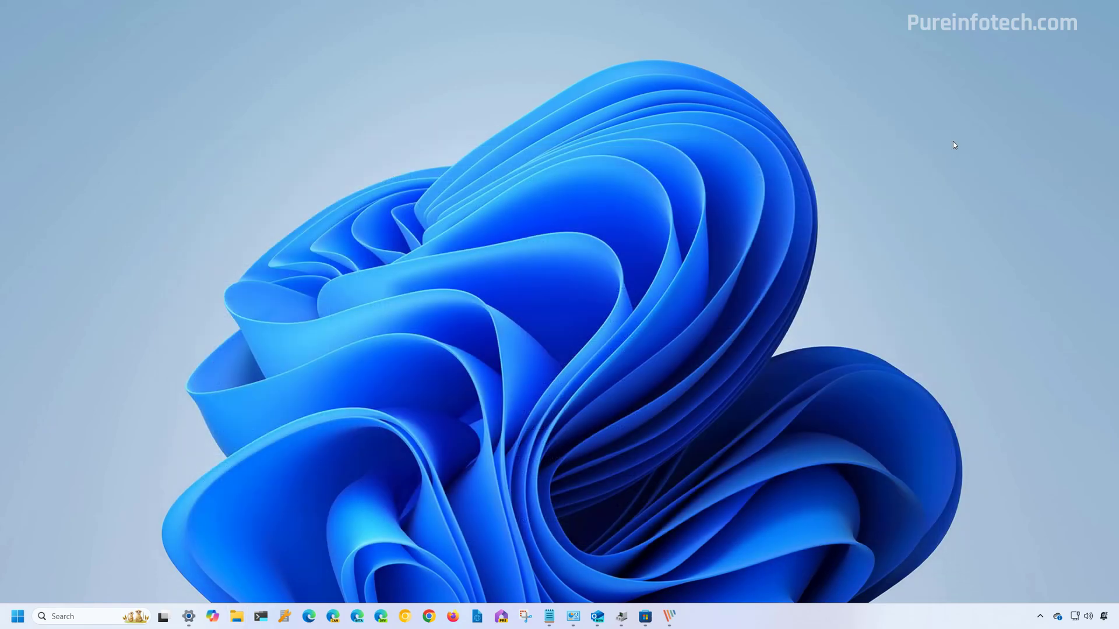
# Relaunch Edge, decline importing other browsers' data, and close the extra welcome tab
pyautogui.click(314, 619)
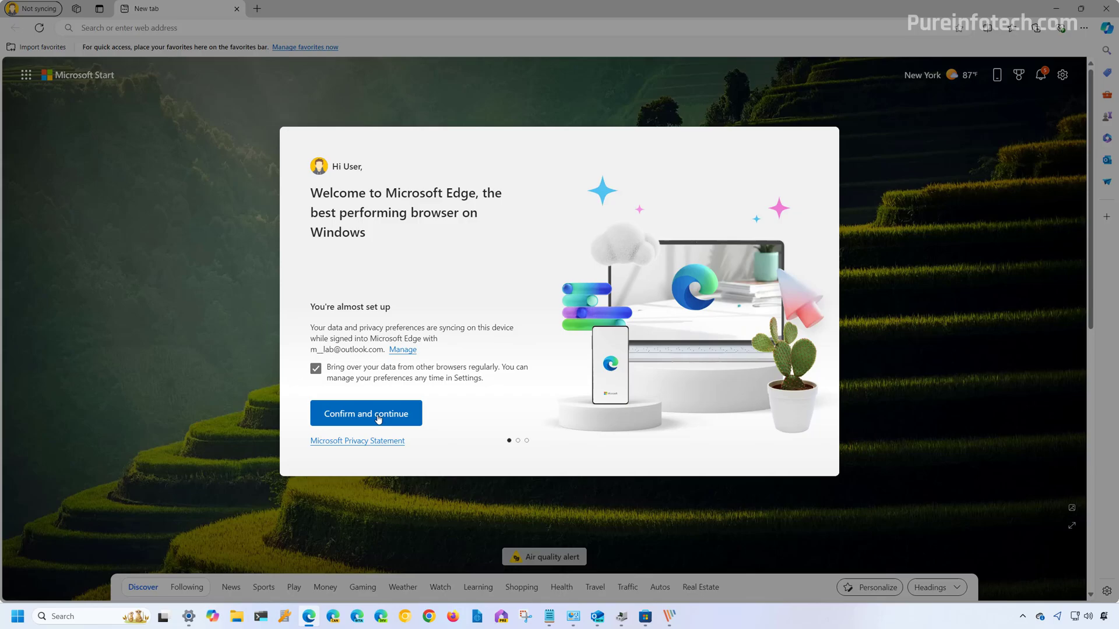
pyautogui.click(315, 368)
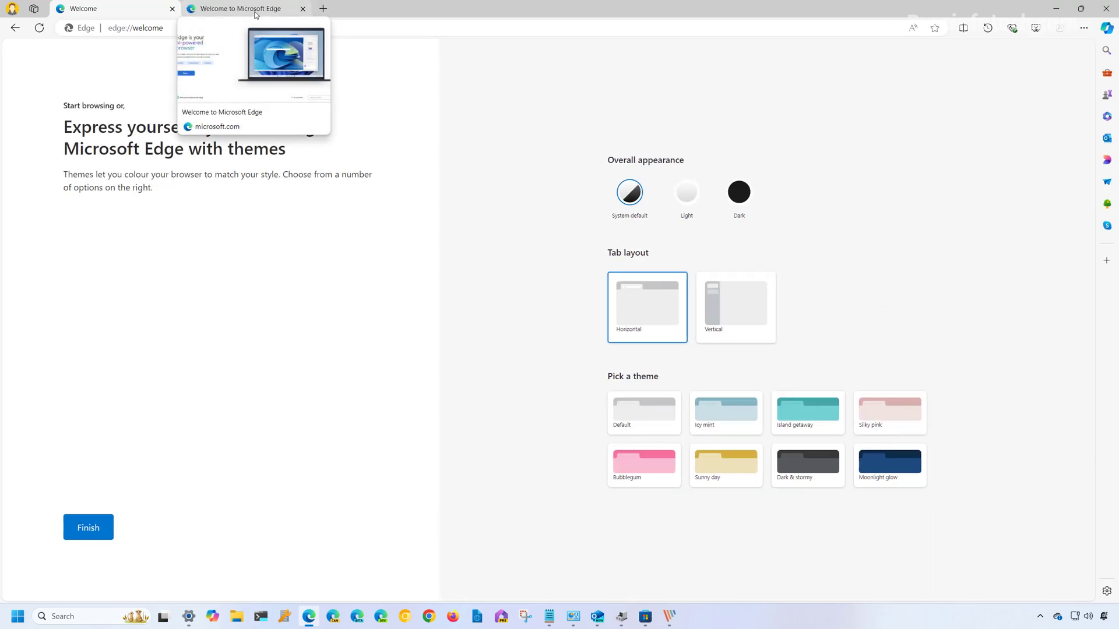
pyautogui.click(269, 12)
pyautogui.click(301, 9)
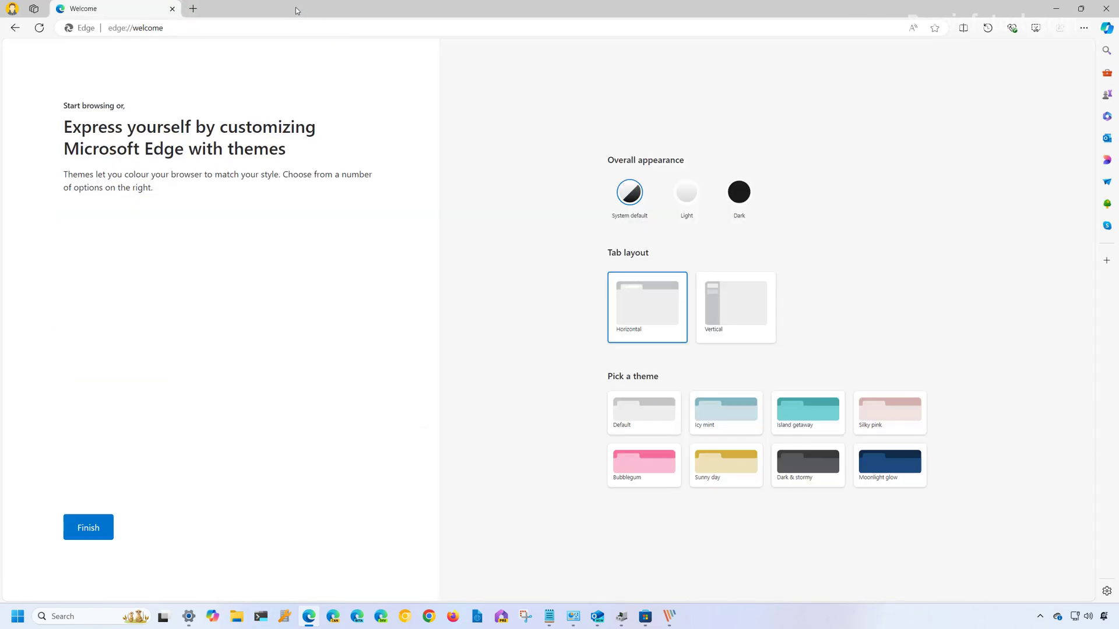